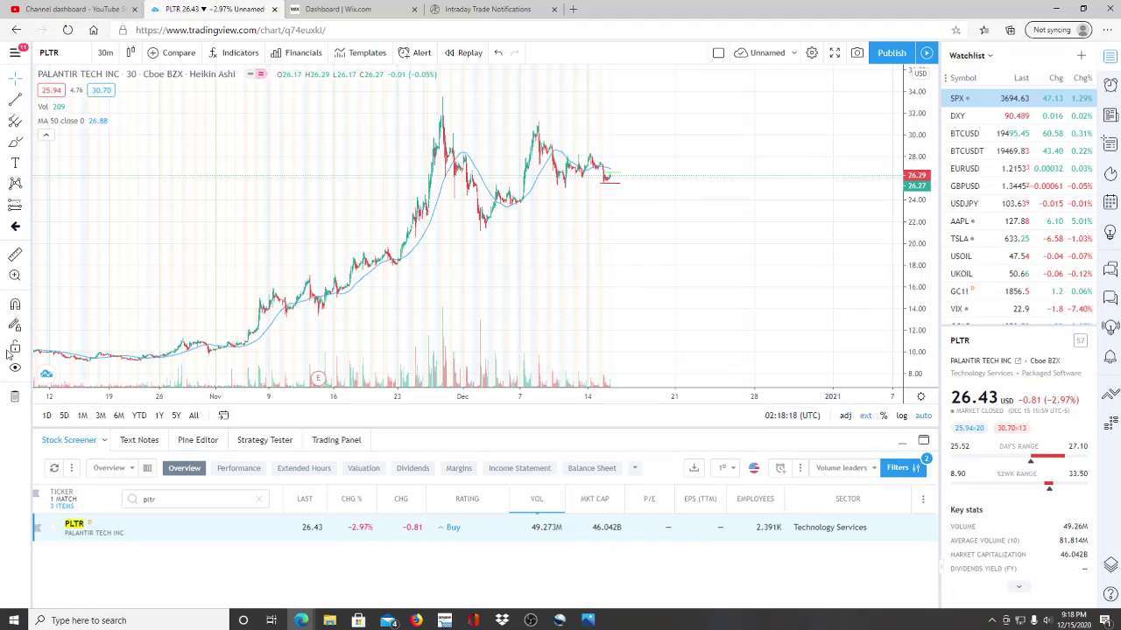
Step: Pan the PLTR chart back to earlier October bars, then select and deselect the green price line
mouse_move(137, 288)
mouse_down()
mouse_move(288, 288)
mouse_move(88, 343)
mouse_up()
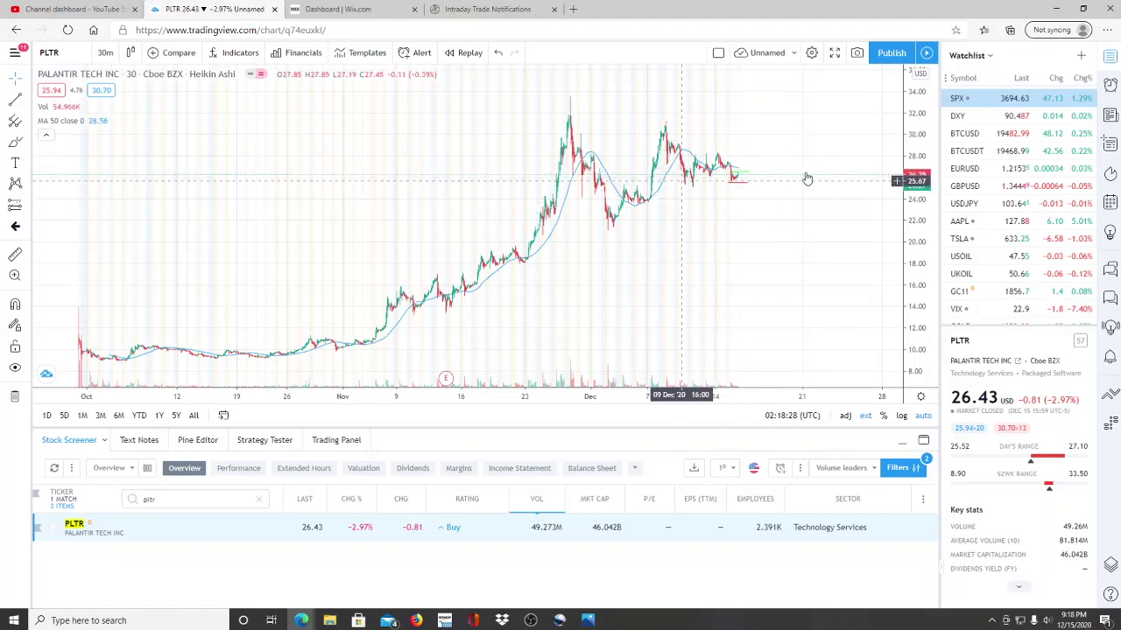
scroll(470, 253, up, 2)
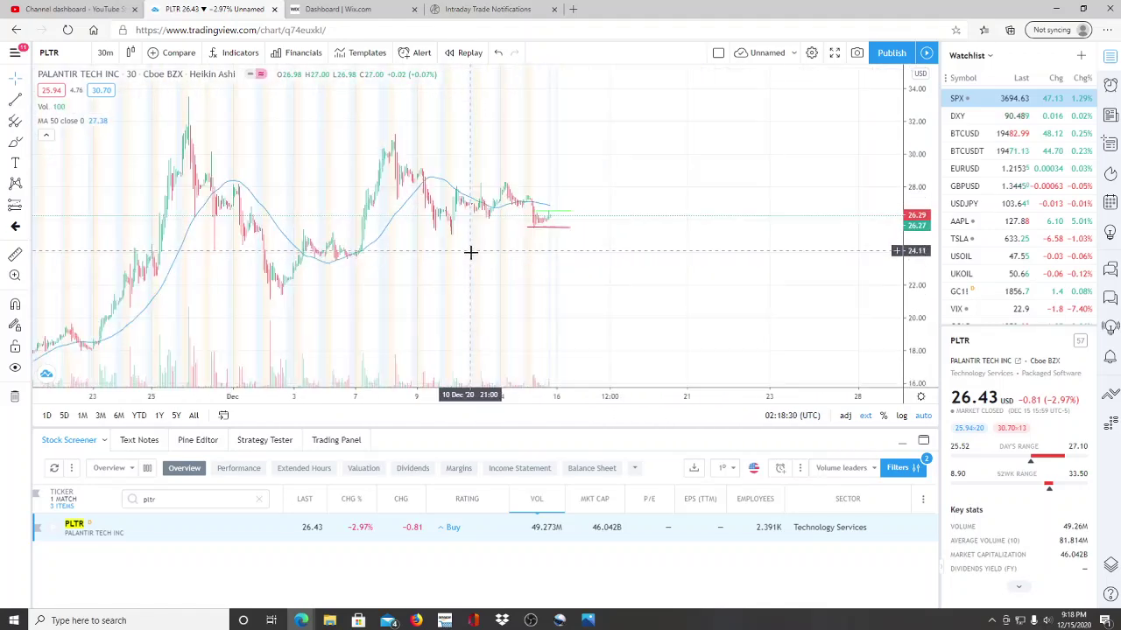
scroll(473, 289, up, 2)
scroll(755, 270, up, 2)
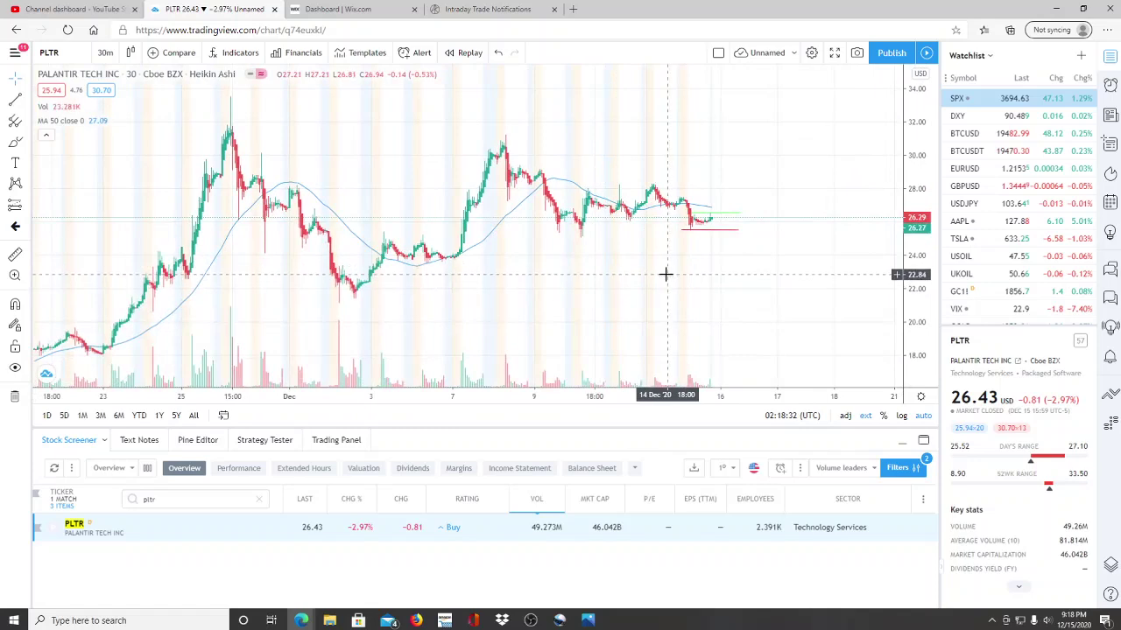
scroll(590, 270, up, 2)
scroll(578, 277, up, 2)
click(613, 267)
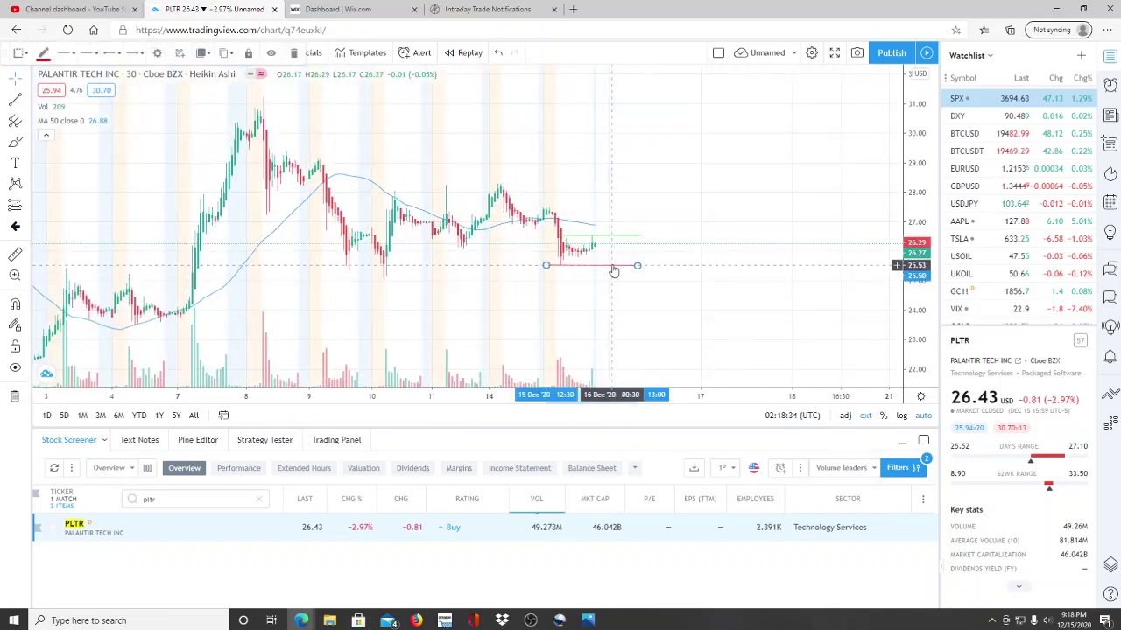
click(621, 236)
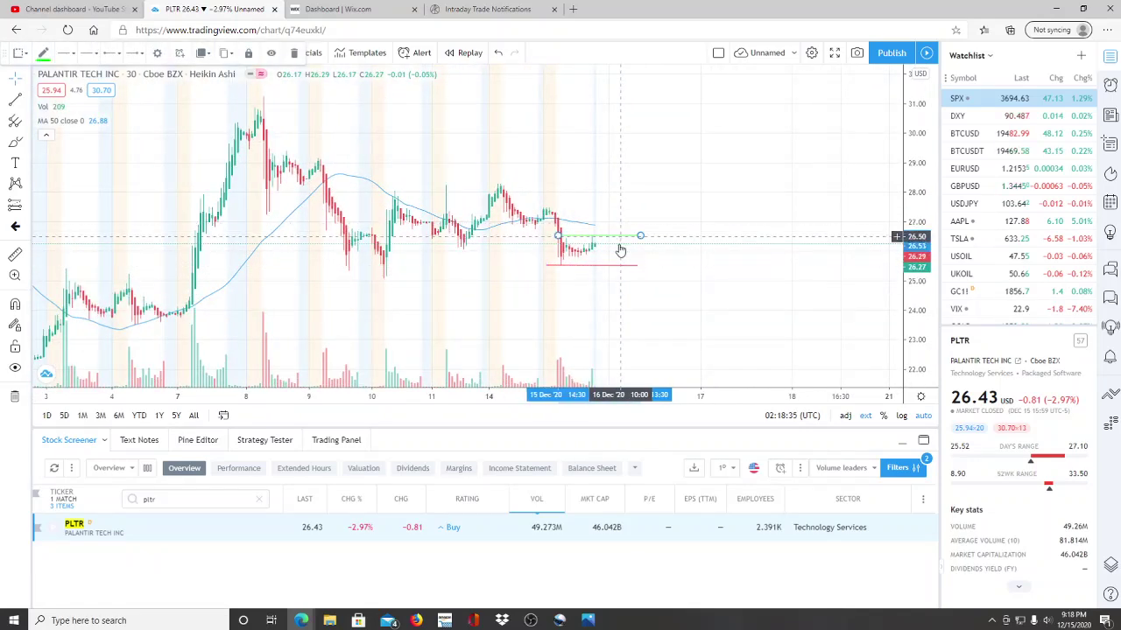
click(595, 326)
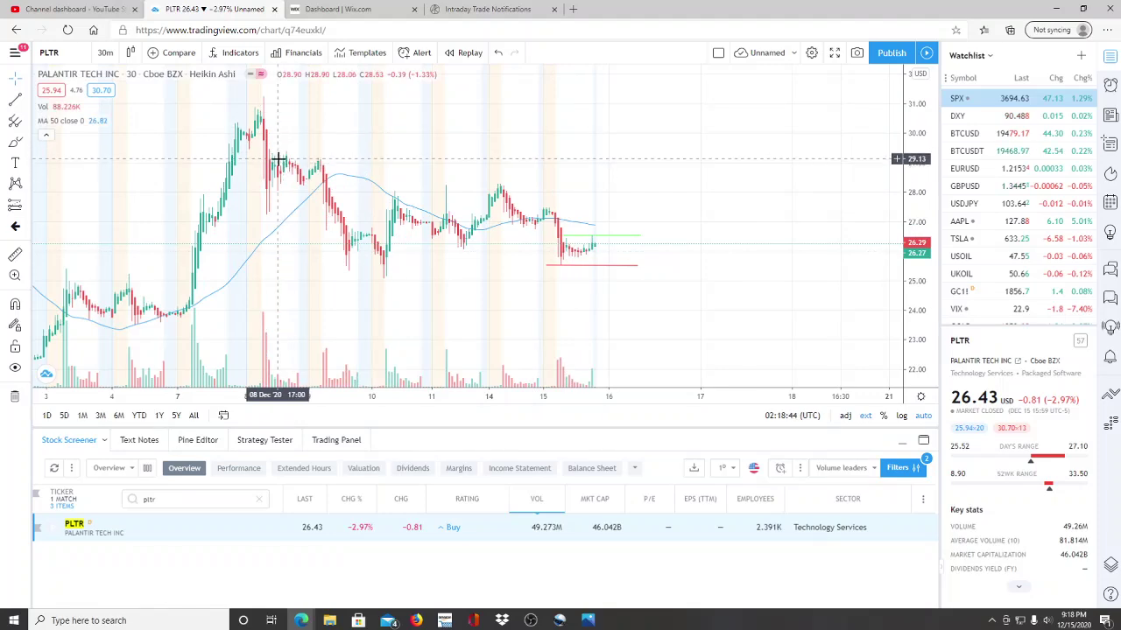
scroll(495, 291, down, 2)
scroll(500, 292, down, 2)
mouse_move(497, 292)
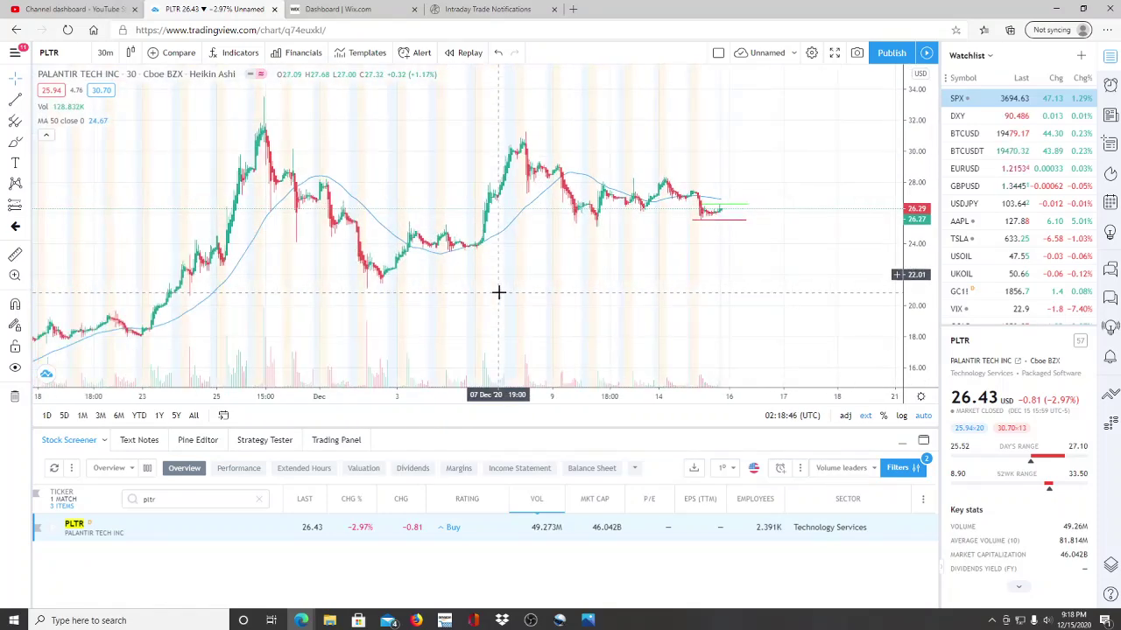
scroll(502, 288, down, 2)
scroll(502, 286, down, 2)
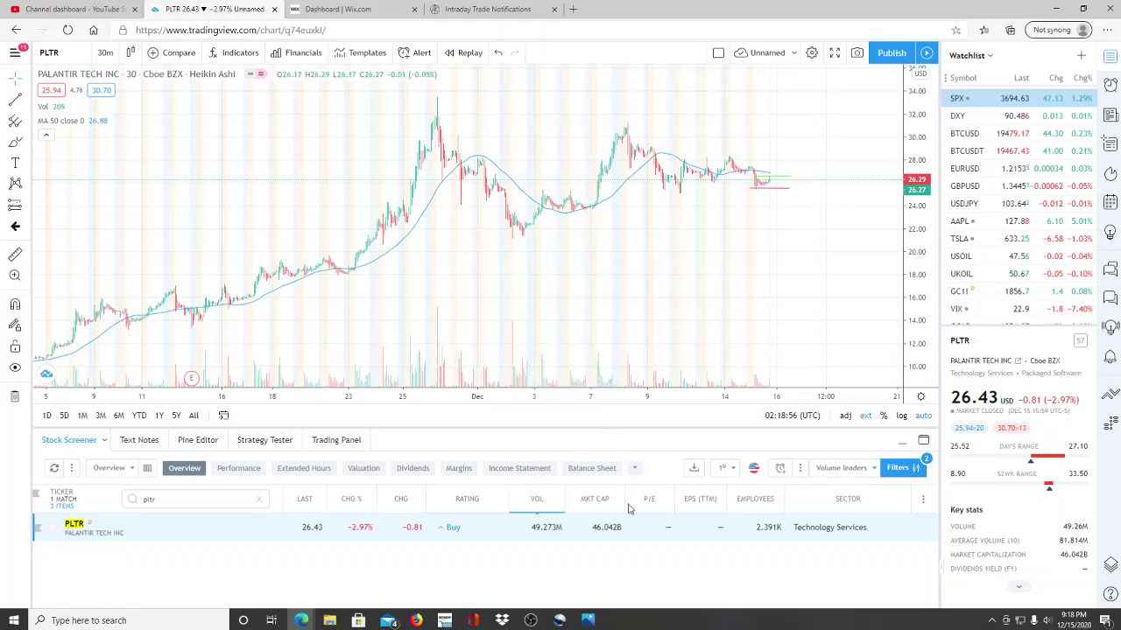
Step: Bring Screenshot (78), the 12/04/2020 ARKW holdings list, to the front in Photos
click(620, 618)
click(635, 597)
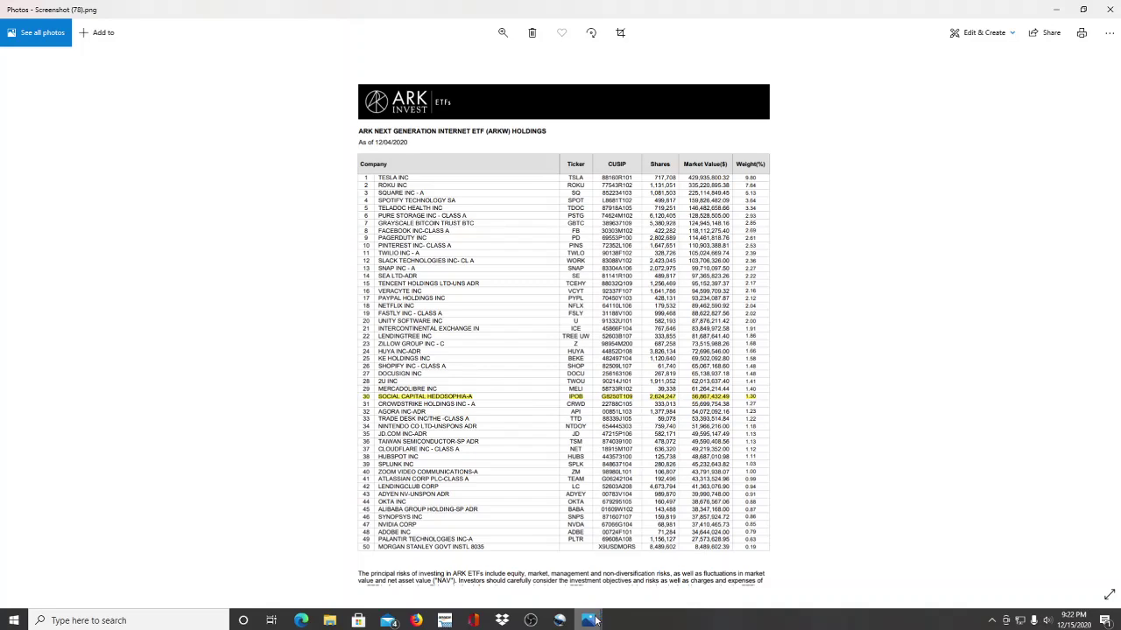
click(563, 585)
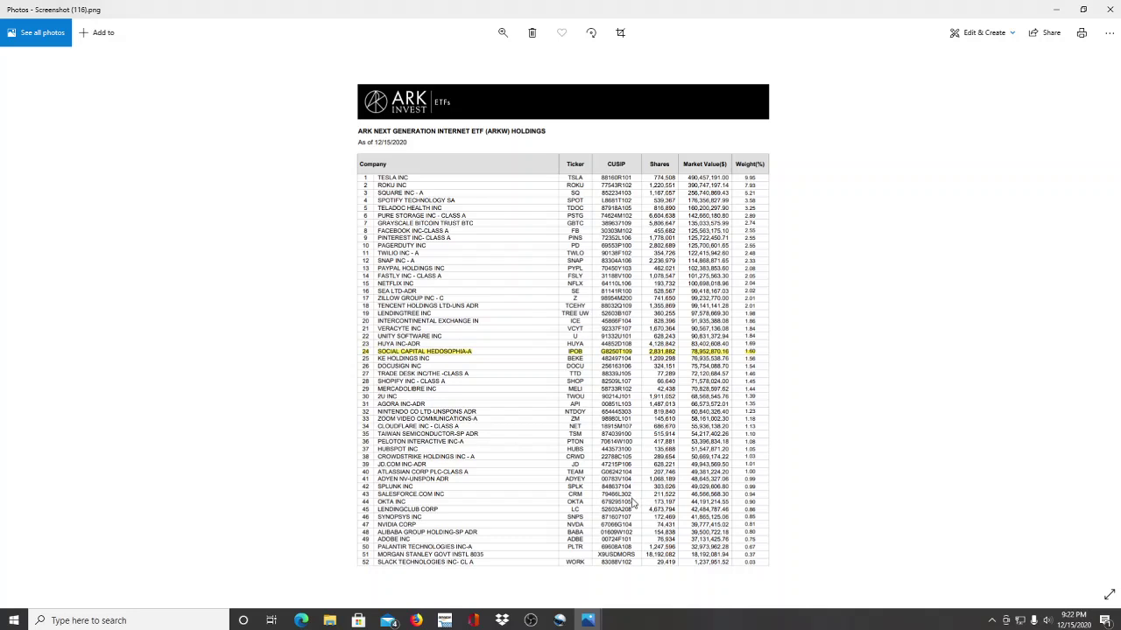
mouse_move(588, 621)
click(668, 586)
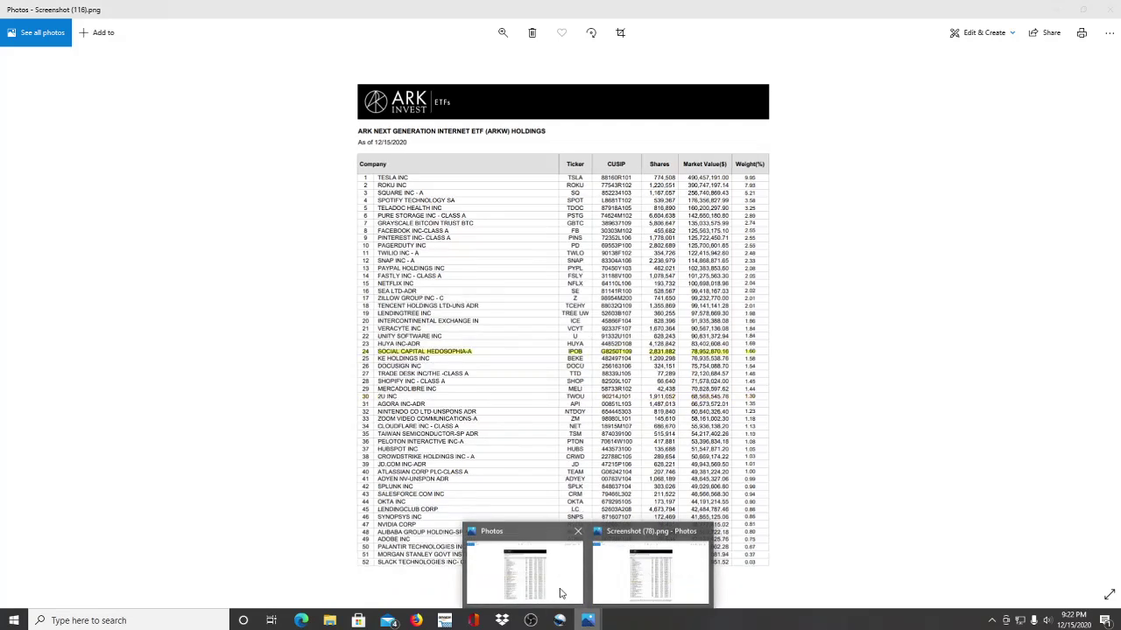
click(564, 594)
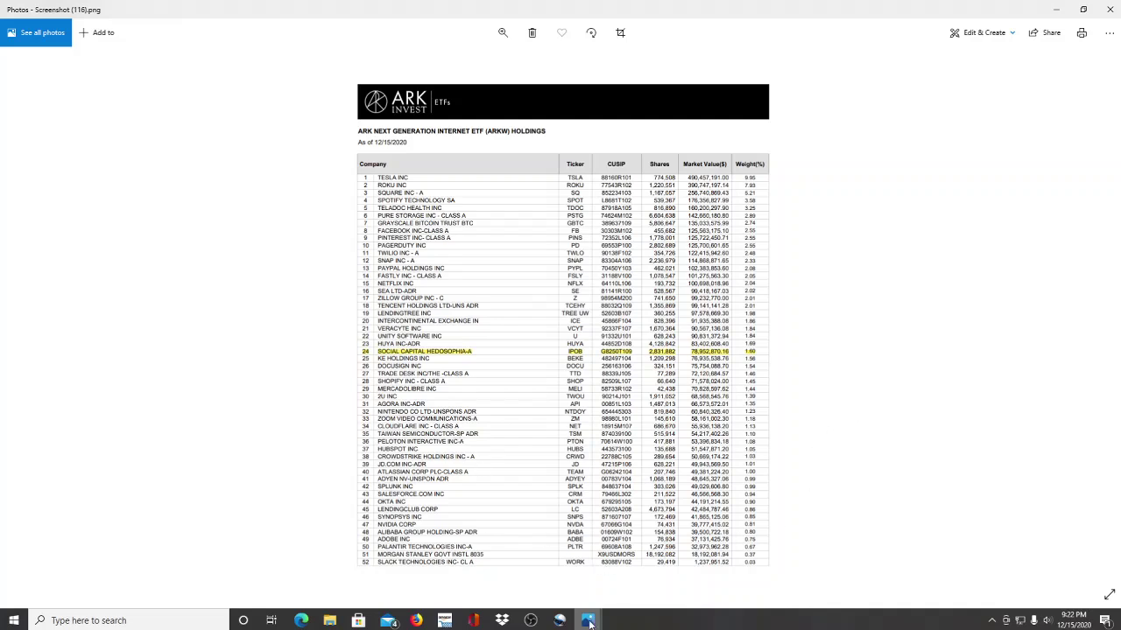
mouse_move(588, 621)
click(648, 574)
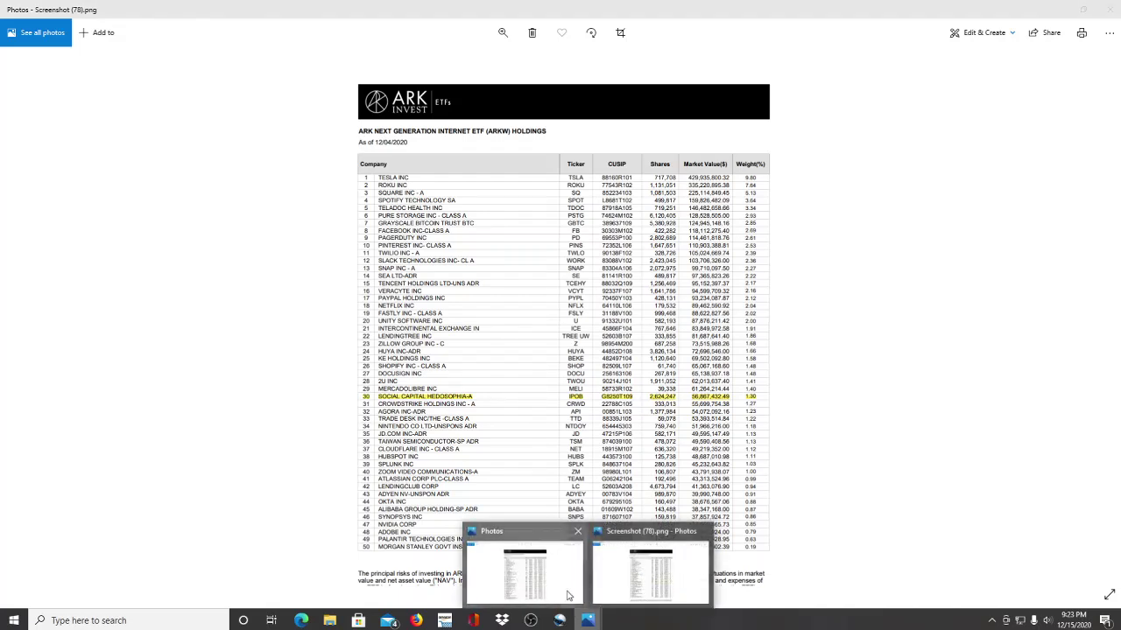
Step: Switch back and forth between the 12/15 and 12/04/2020 ARKW holdings screenshots
click(567, 596)
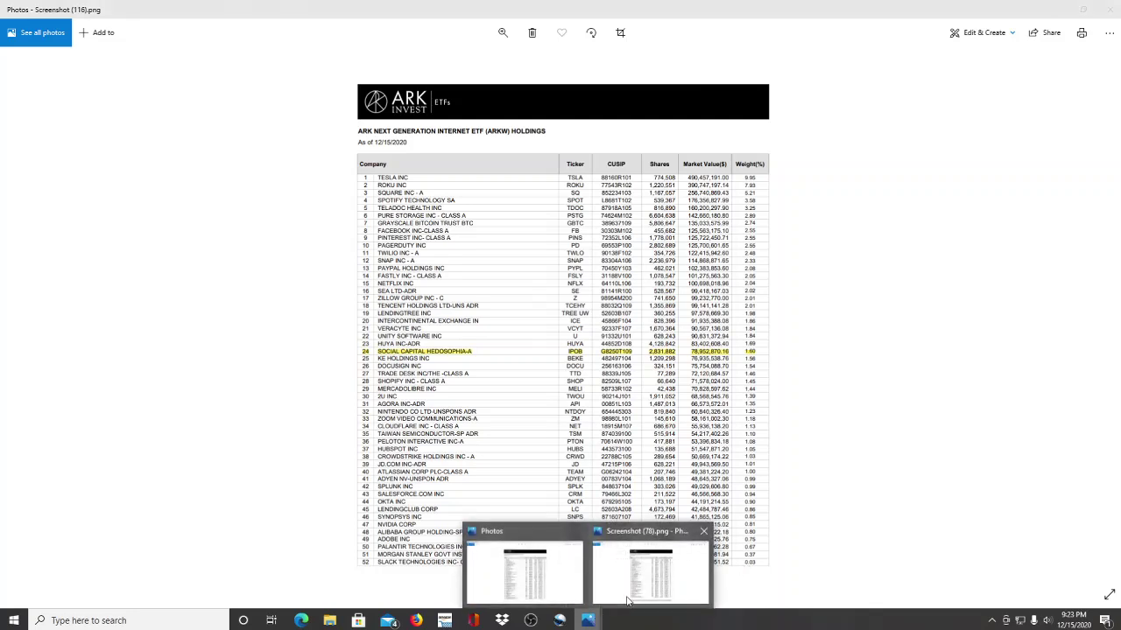
click(634, 599)
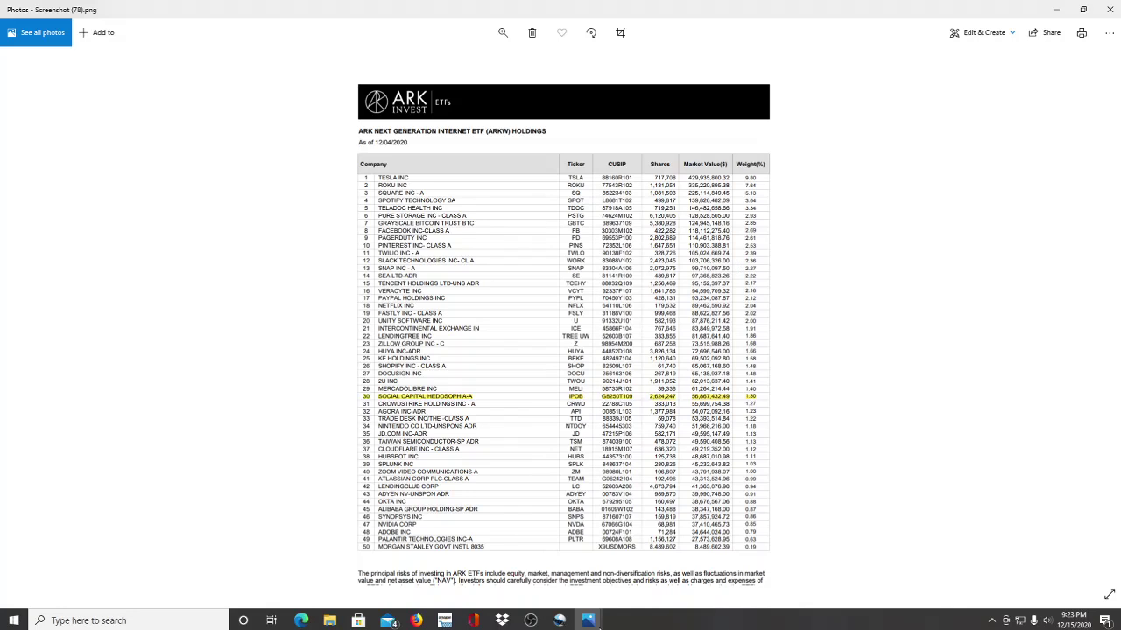
click(588, 619)
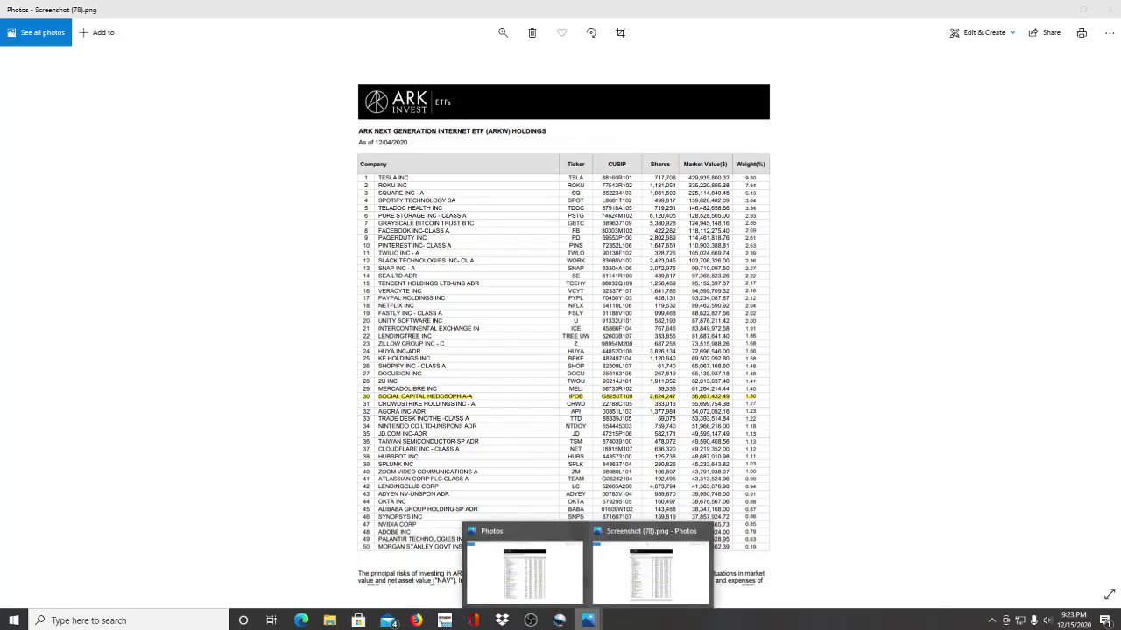
click(556, 589)
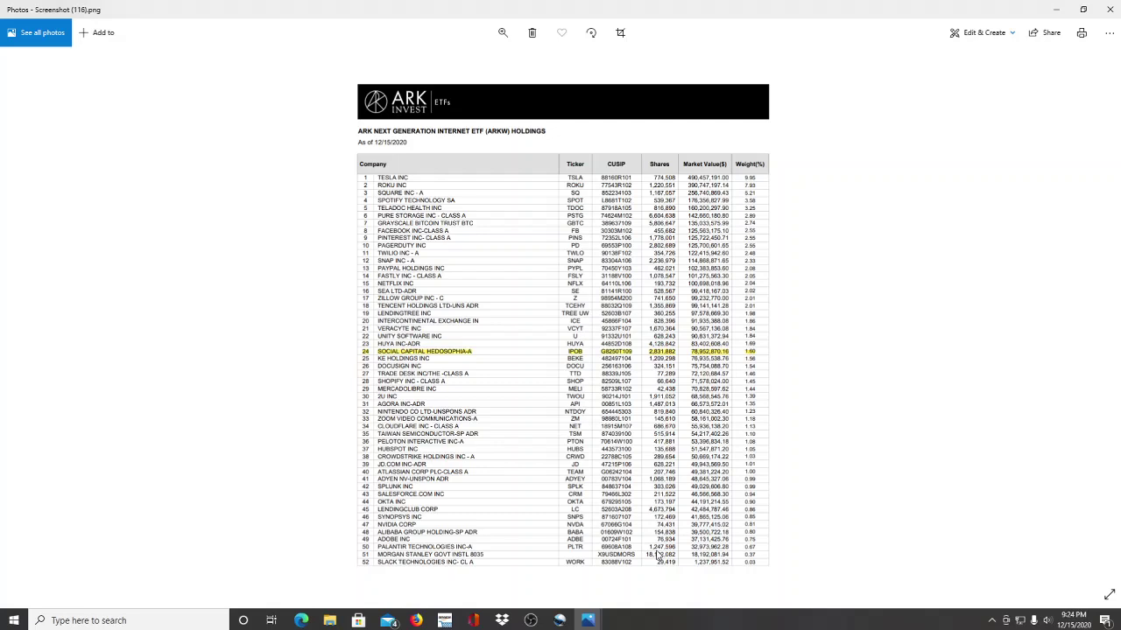
mouse_move(587, 621)
click(613, 599)
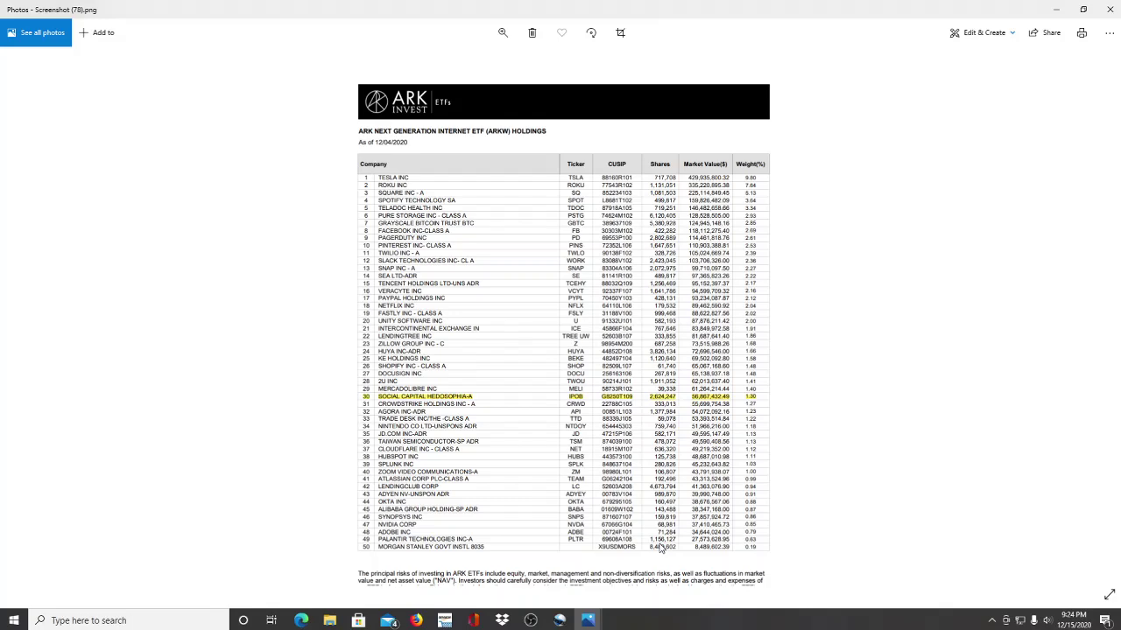
Step: Compare the two holdings screenshots once more, then return to the PLTR chart and open Windows search
click(588, 619)
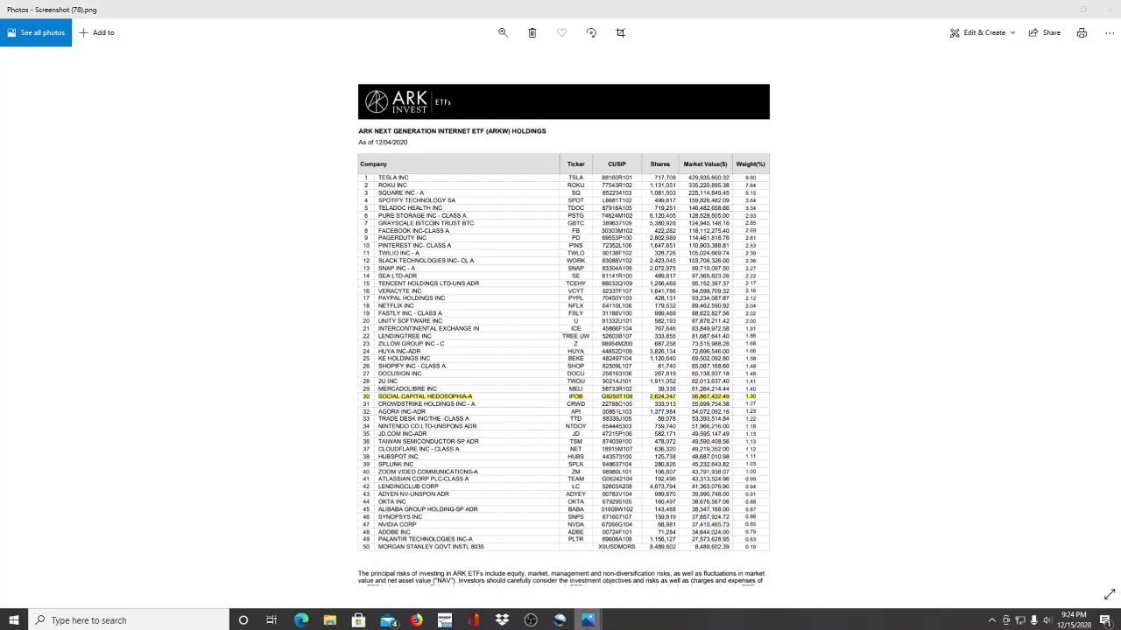
click(698, 560)
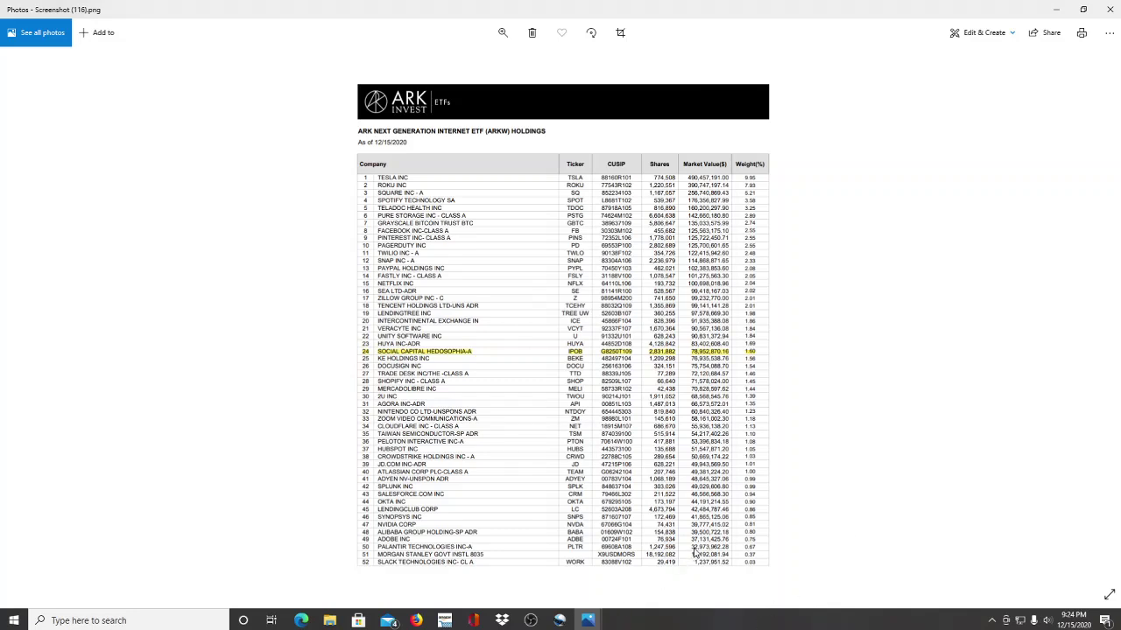
click(637, 594)
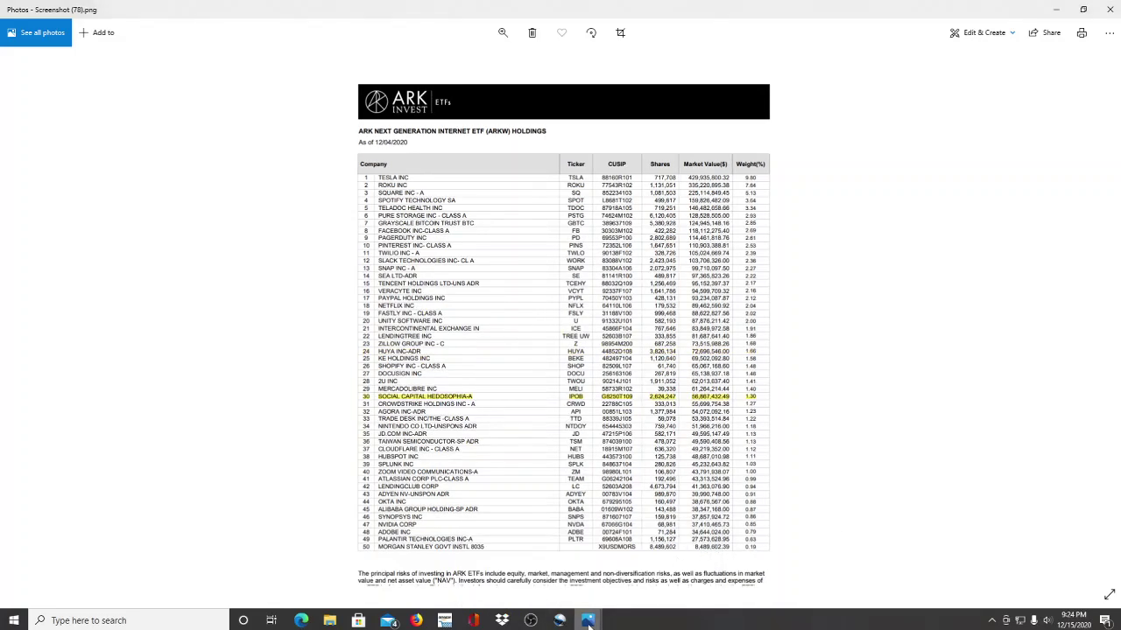
mouse_move(588, 621)
click(541, 577)
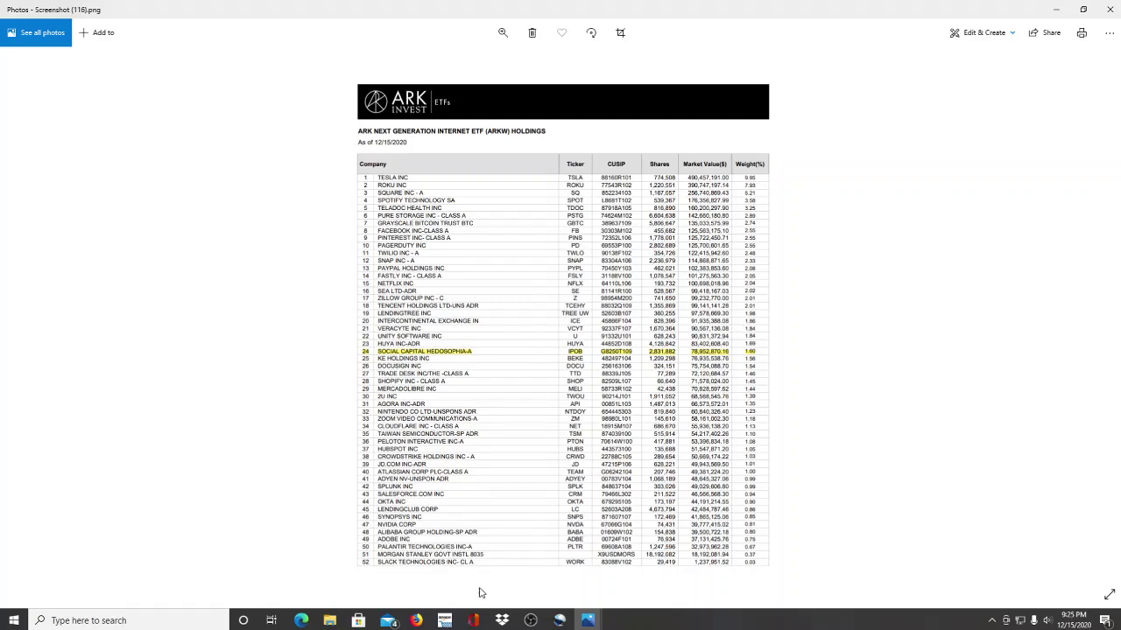
mouse_move(300, 619)
click(236, 567)
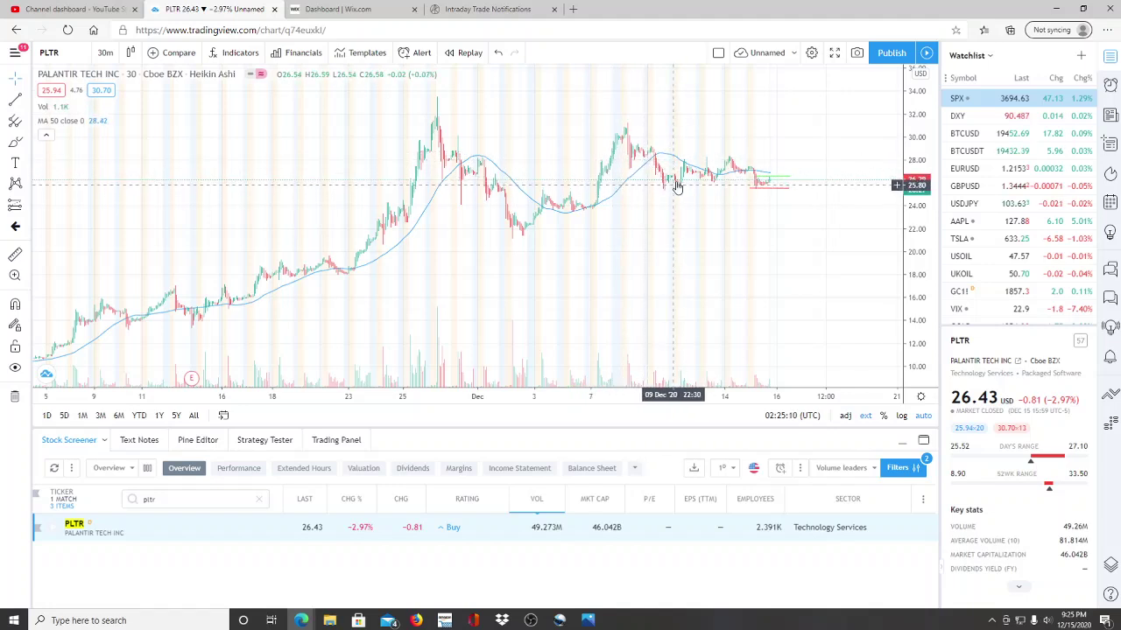
click(158, 621)
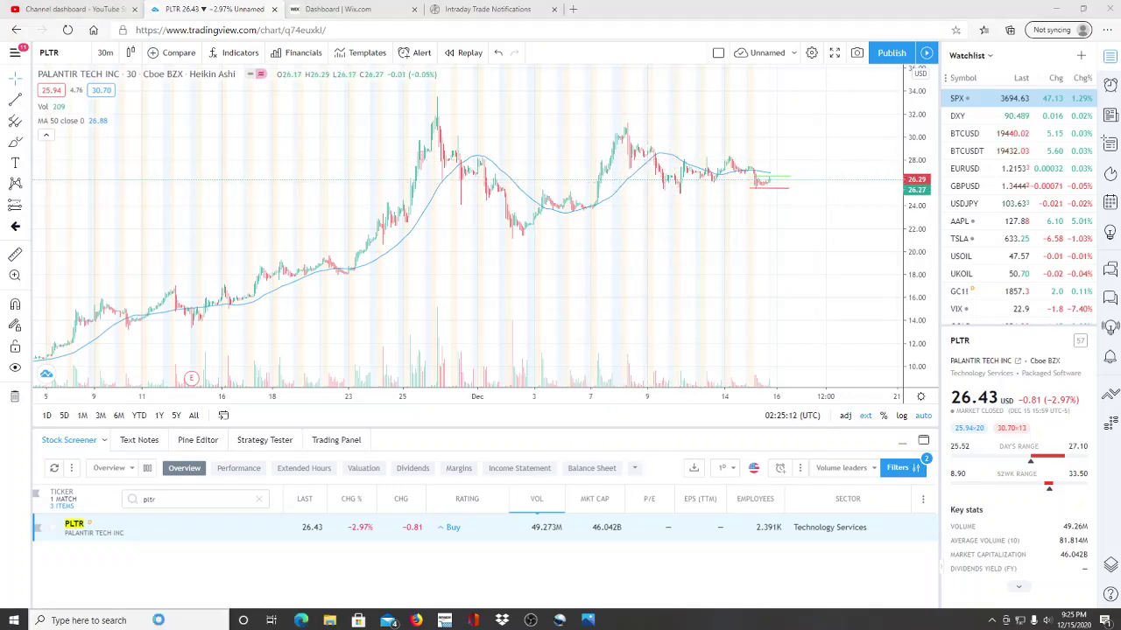
Step: Compute 25 × 100,000 = 2,500,000 in Calculator, then close it
click(129, 473)
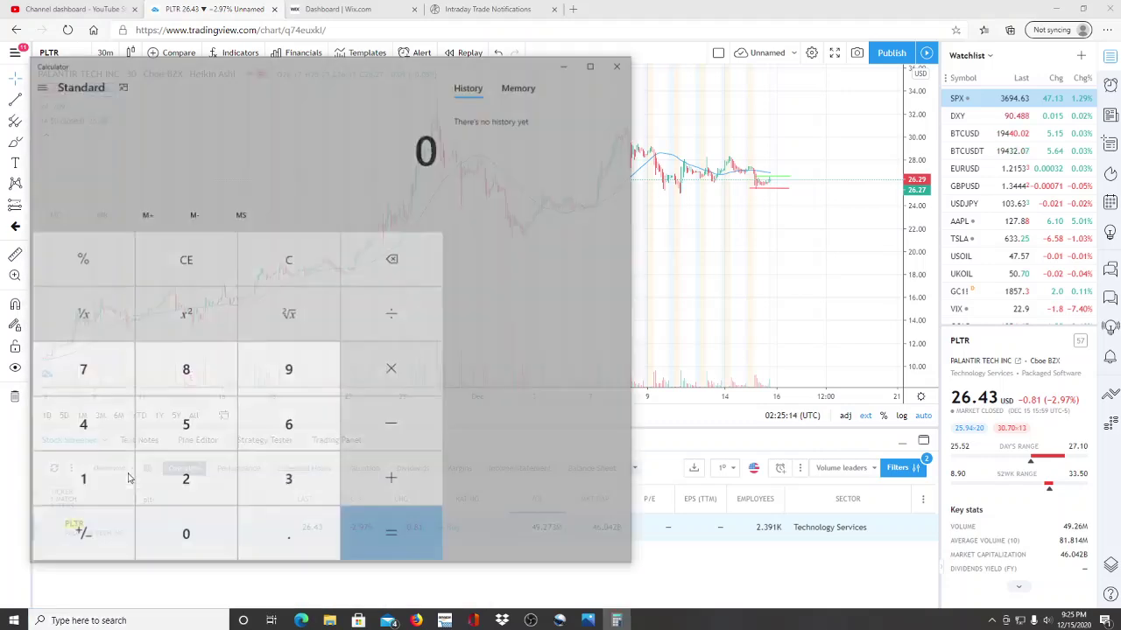
click(180, 462)
click(185, 425)
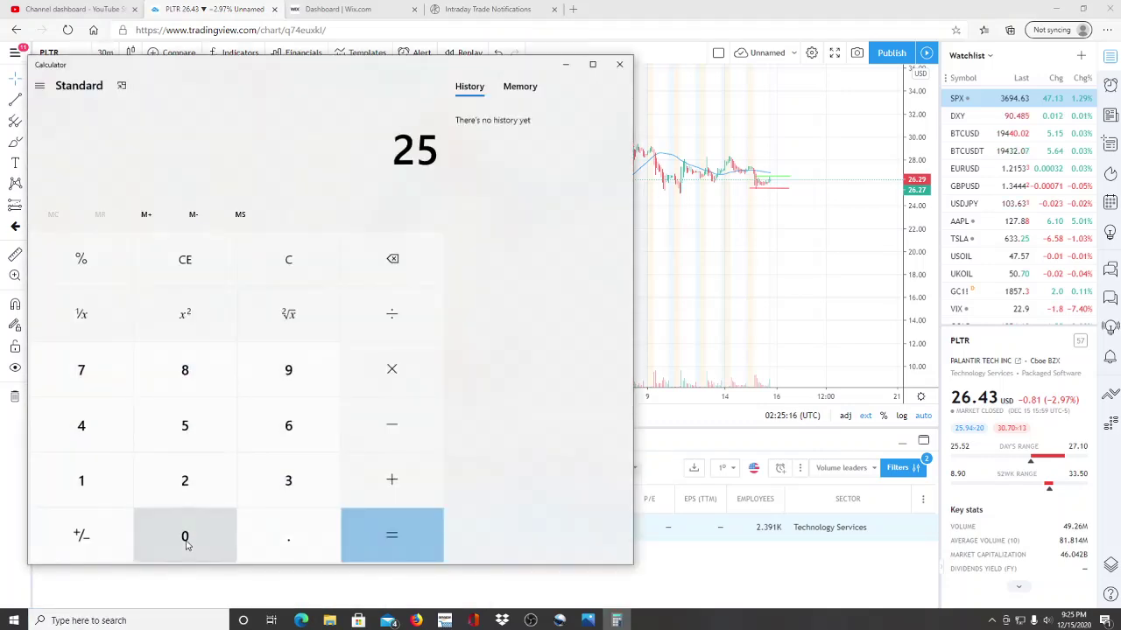
click(366, 390)
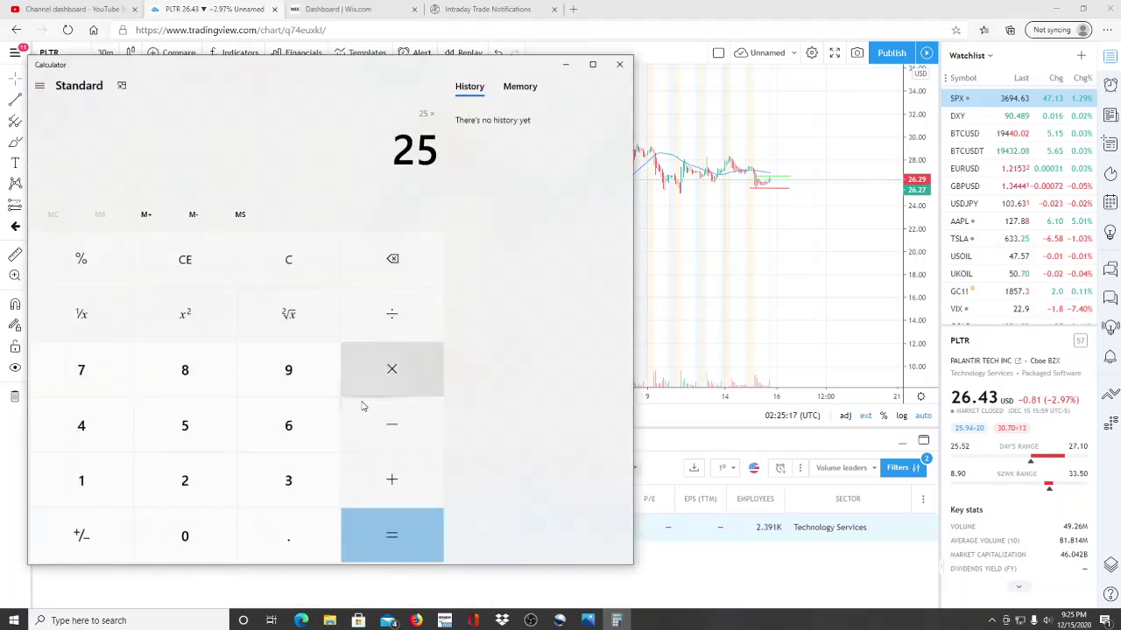
click(91, 497)
click(198, 538)
triple_click(197, 538)
click(198, 538)
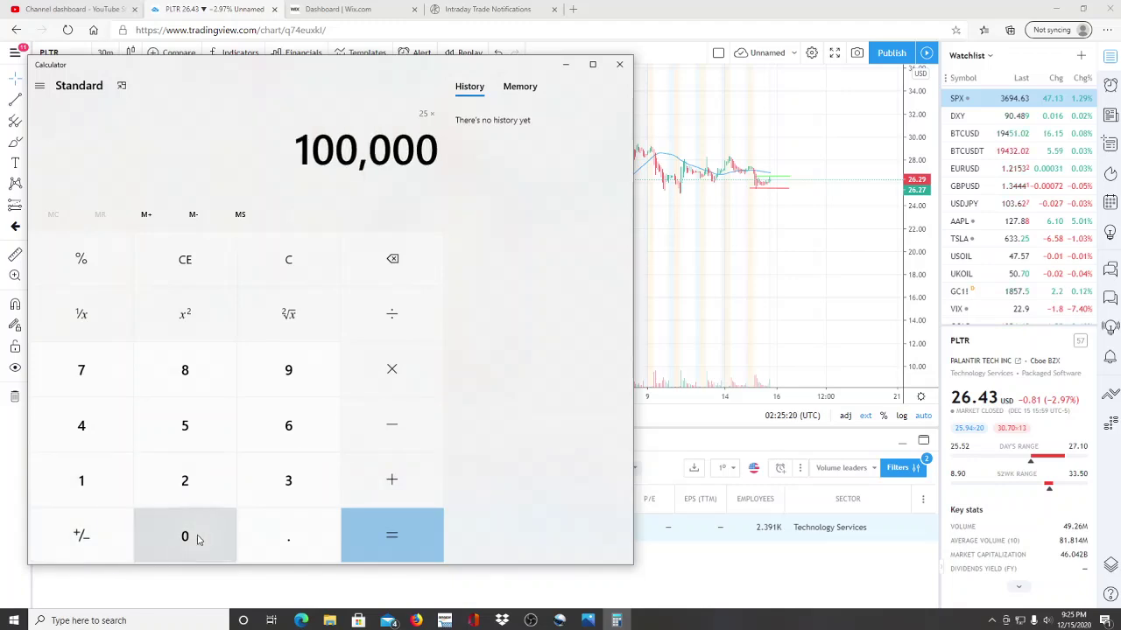
click(392, 534)
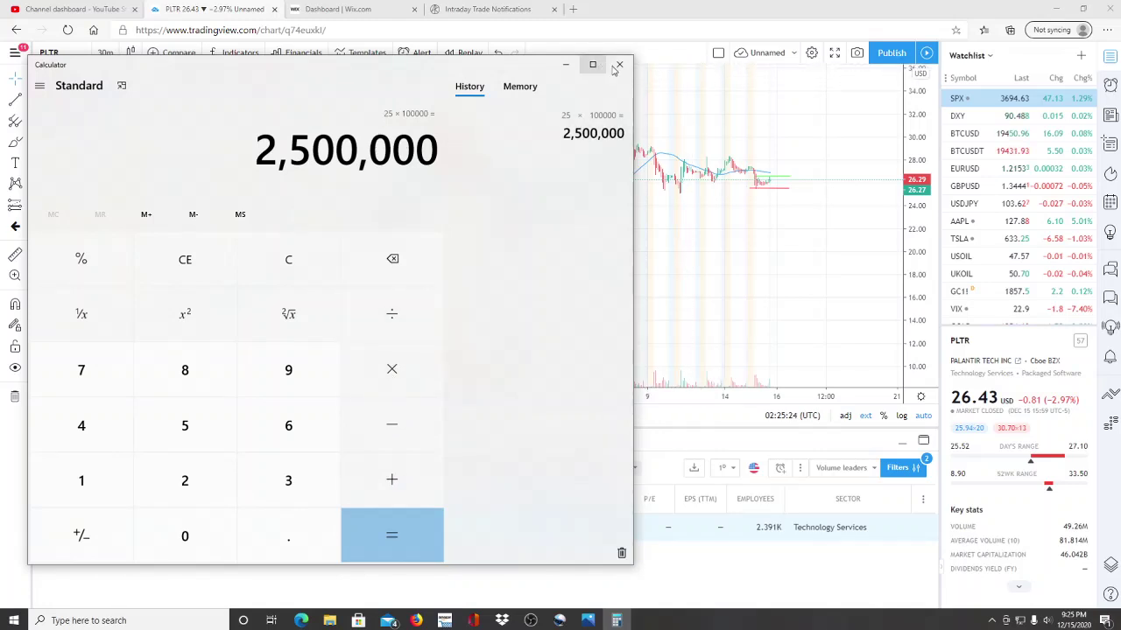
click(619, 64)
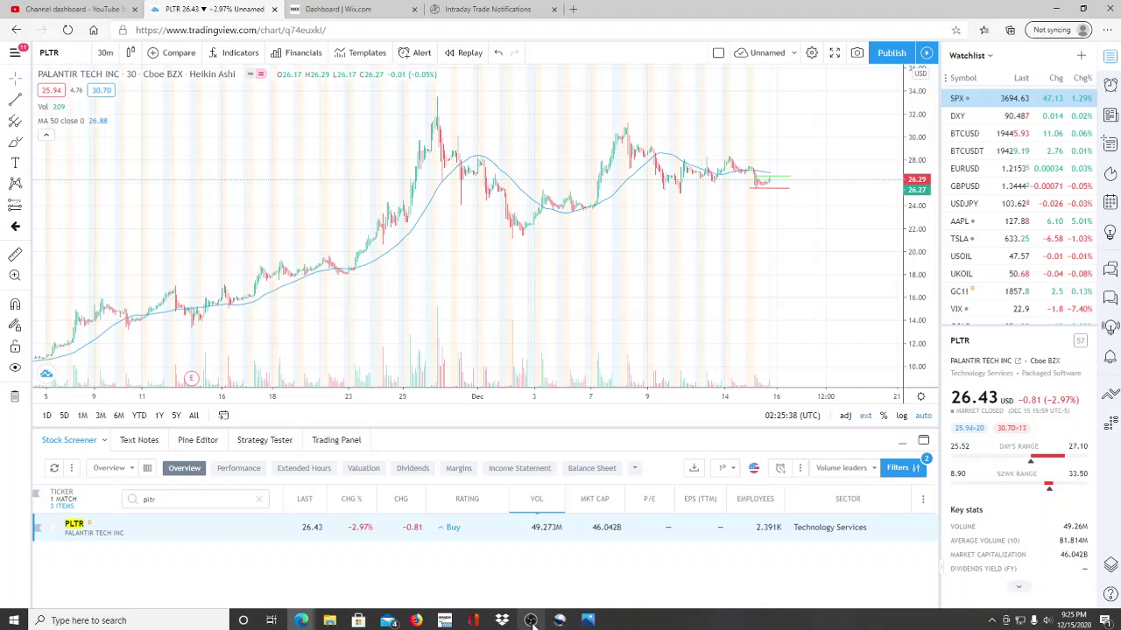
Step: Check Palantir's 0.47% weight on the 12/15 ARKW screenshot, then minimize Photos
click(518, 573)
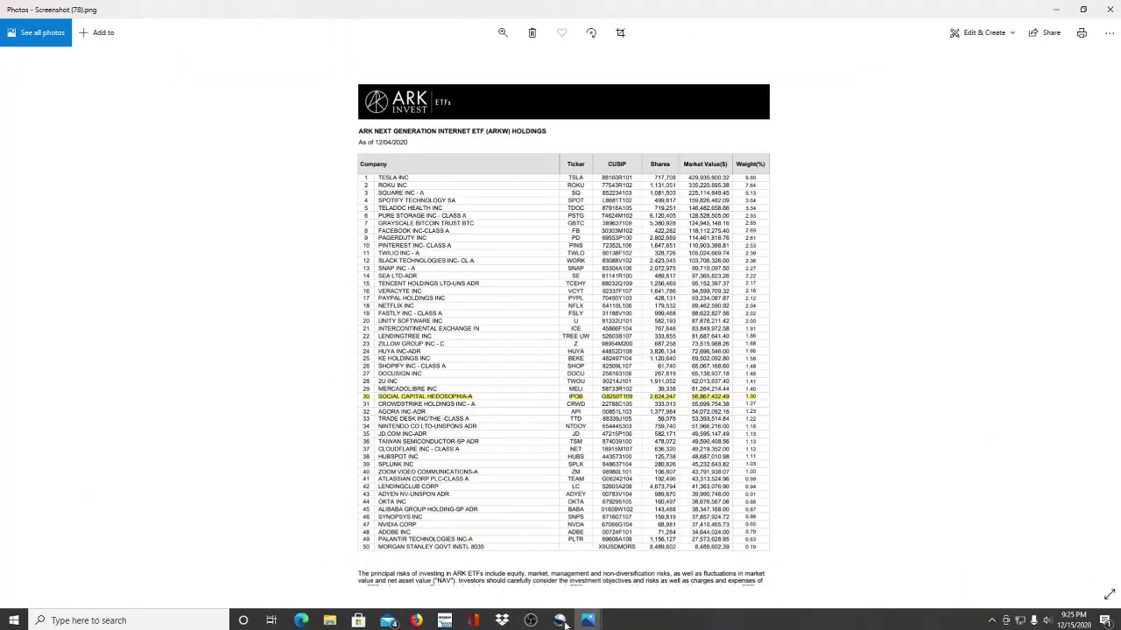
mouse_move(587, 620)
click(597, 585)
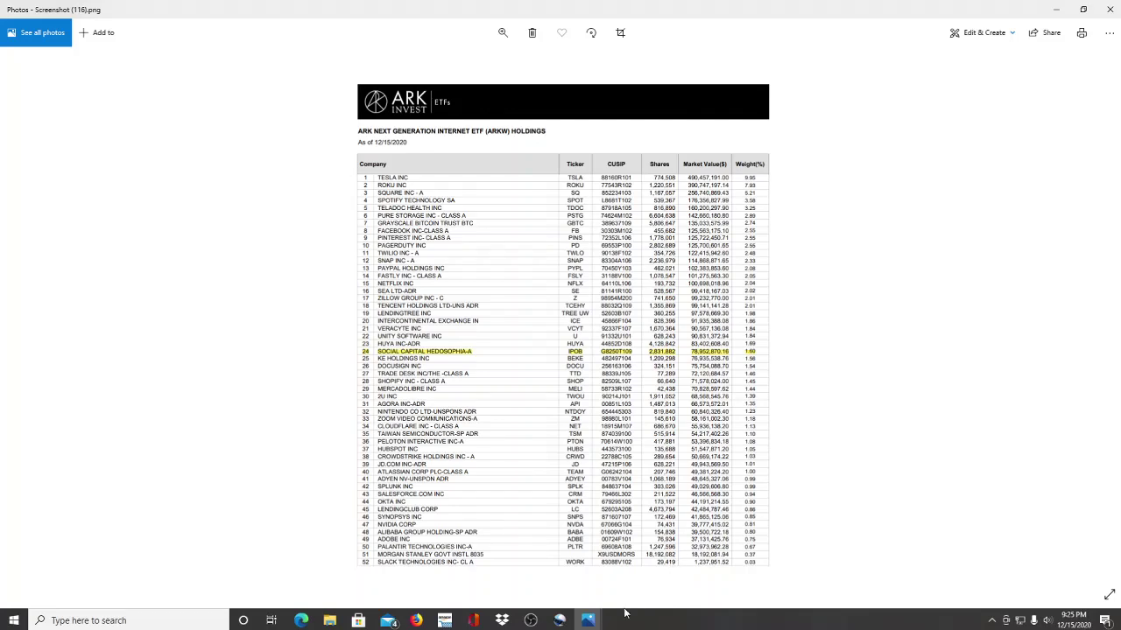
click(1055, 9)
Step: Hide Photos, collapse the stock screener, and shift the PLTR candles left past the latest bar
click(1058, 9)
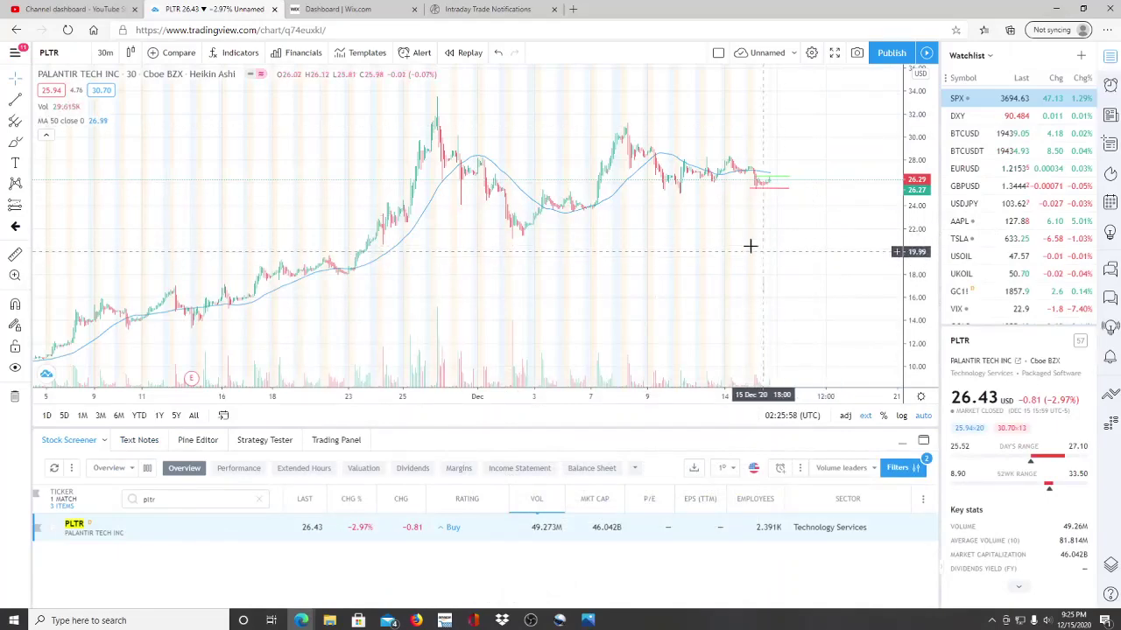
scroll(715, 258, down, 2)
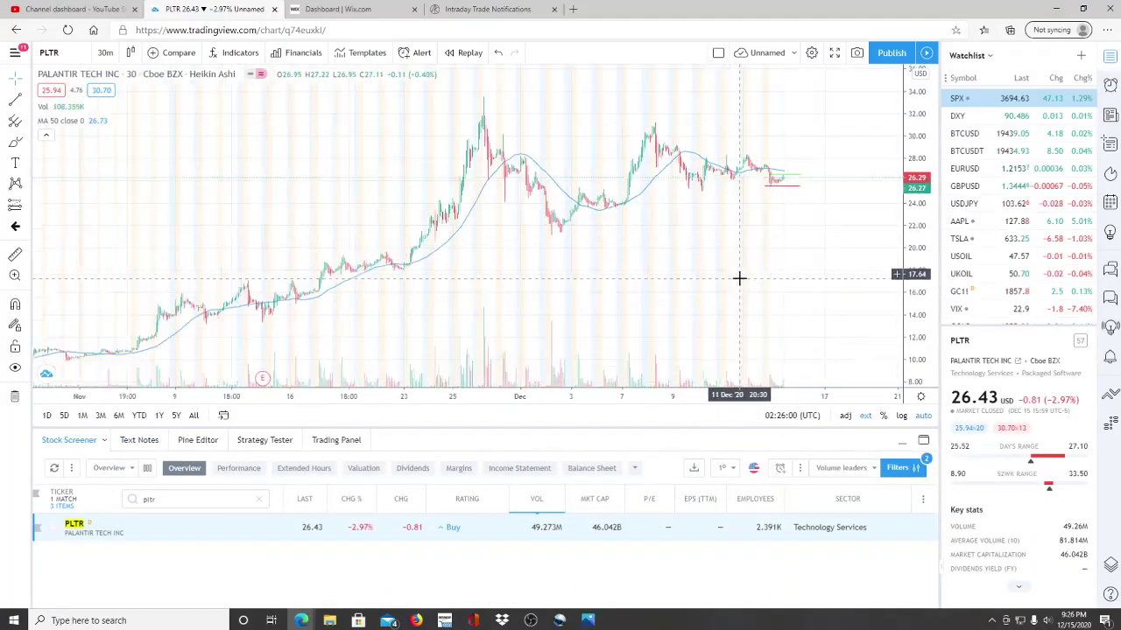
scroll(741, 278, down, 2)
scroll(745, 263, down, 1)
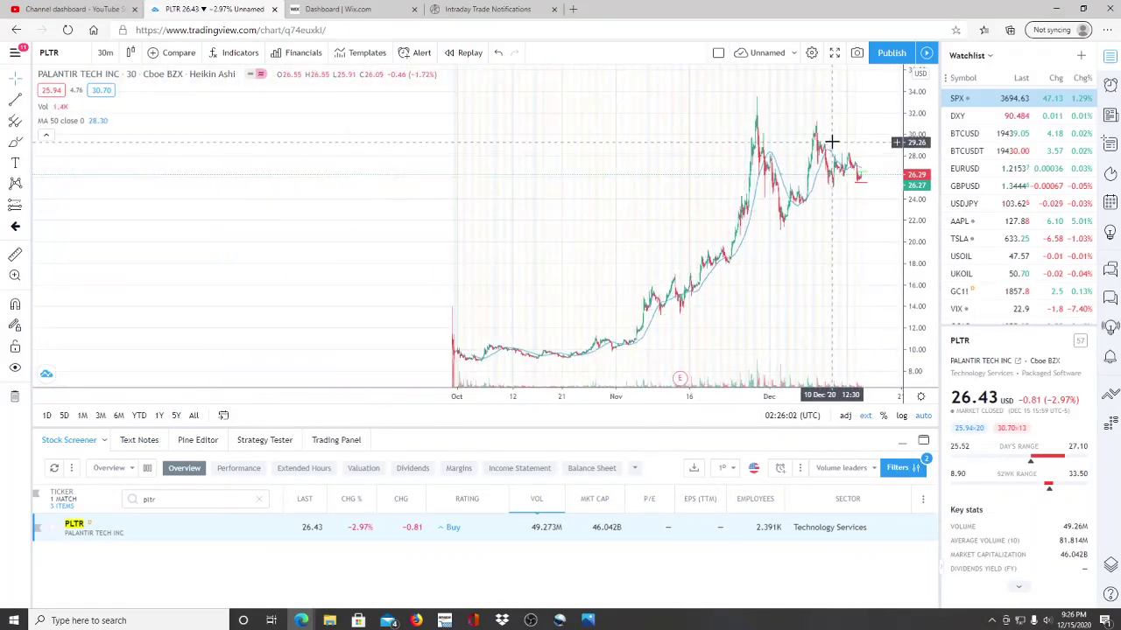
scroll(718, 338, up, 1)
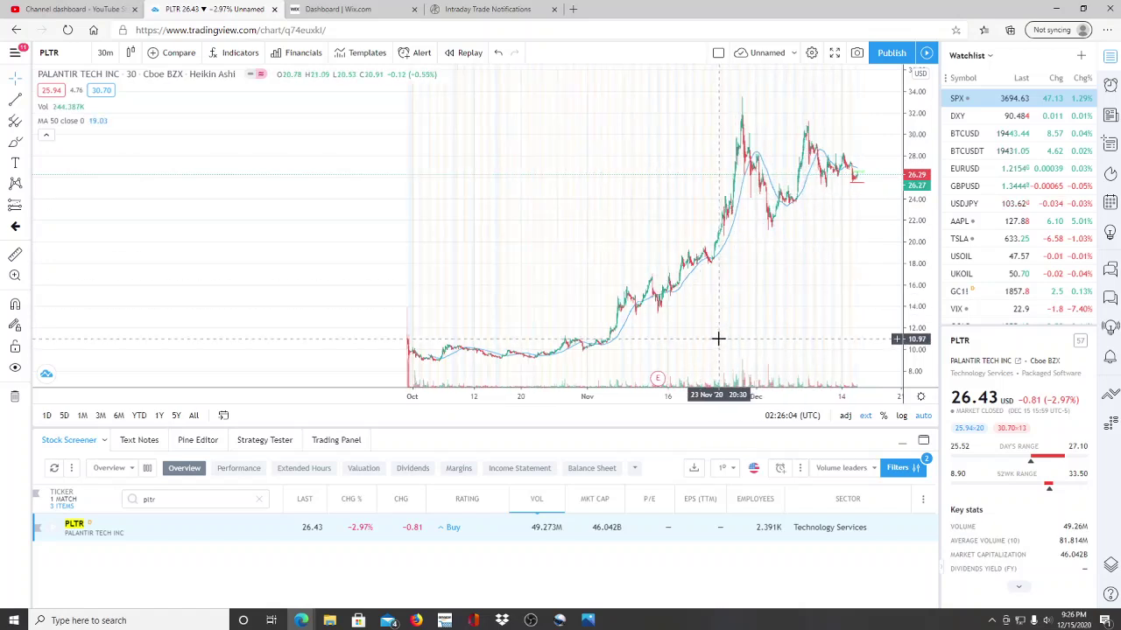
scroll(718, 338, up, 1)
scroll(718, 338, up, 2)
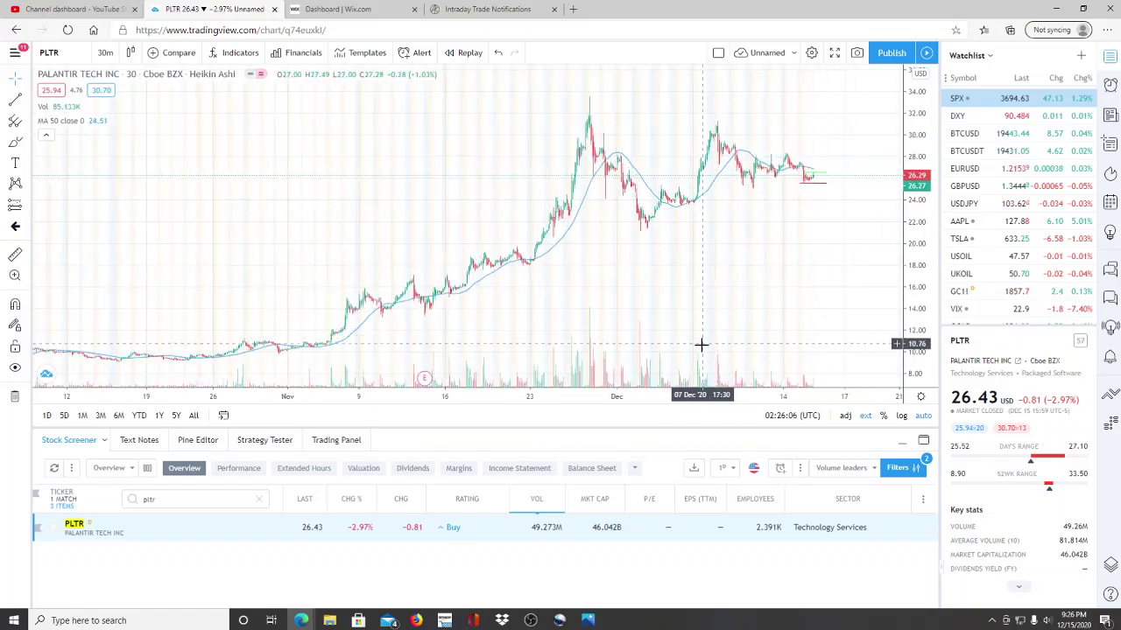
click(902, 442)
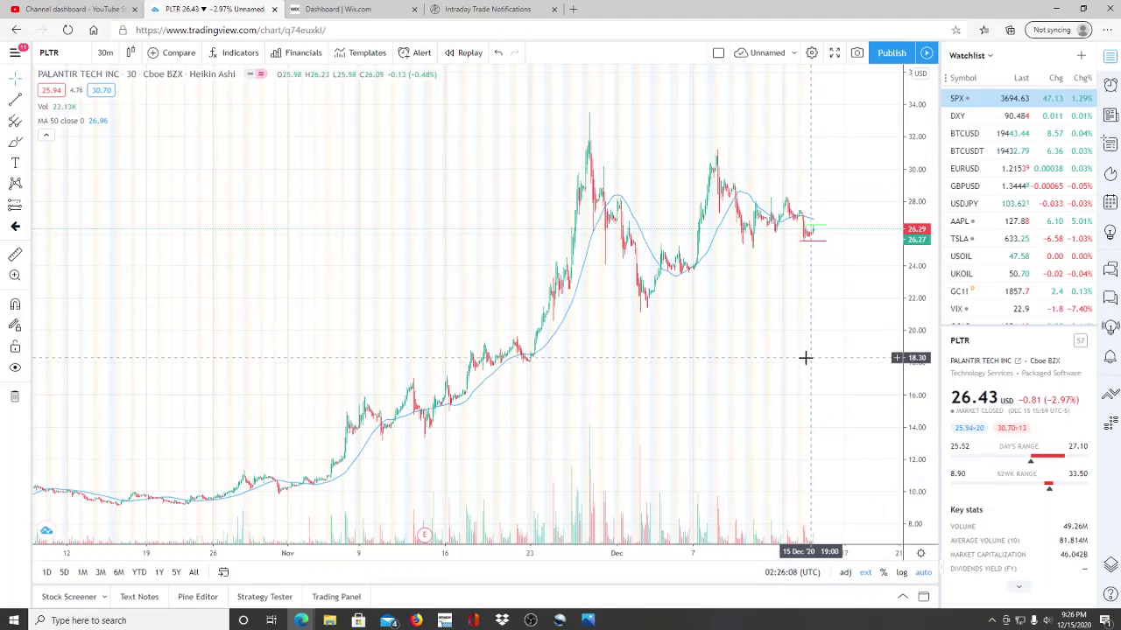
mouse_move(805, 358)
mouse_down()
mouse_move(747, 380)
mouse_move(664, 380)
mouse_move(720, 376)
mouse_up()
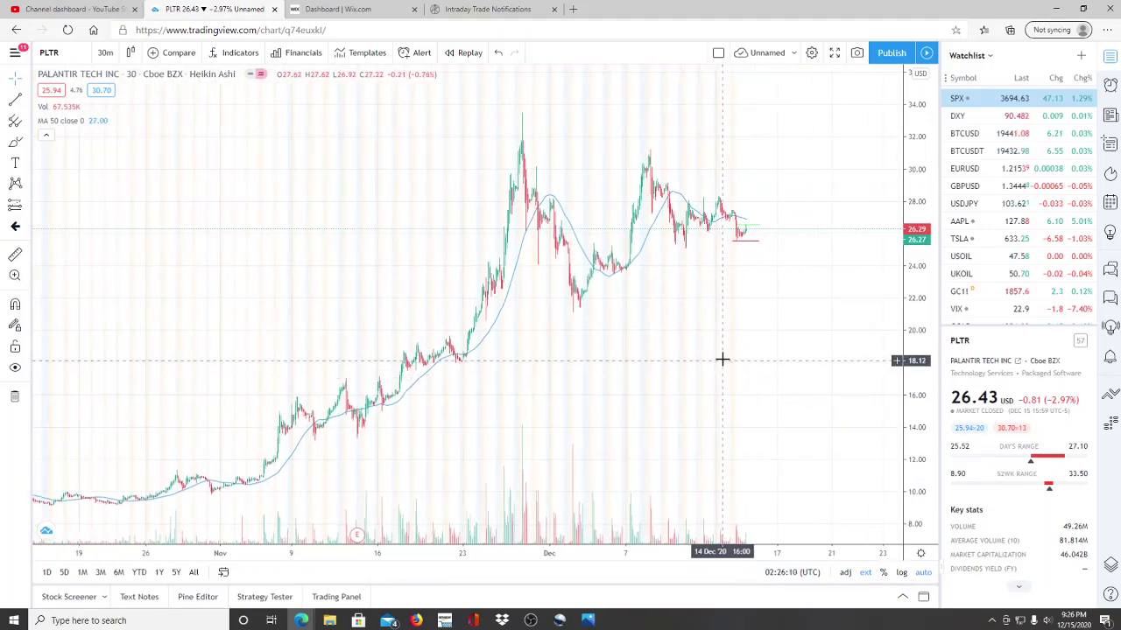